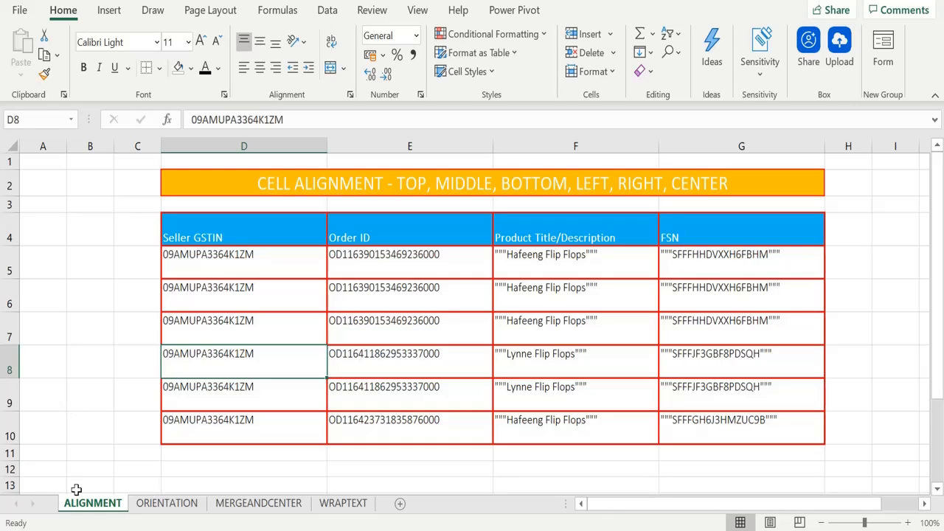
Step: Look through the ORIENTATION, MERGEANDCENTER and WRAPTEXT sheets and return to the ALIGNMENT sheet
{"action": "left_click", "coordinate": [168, 504]}
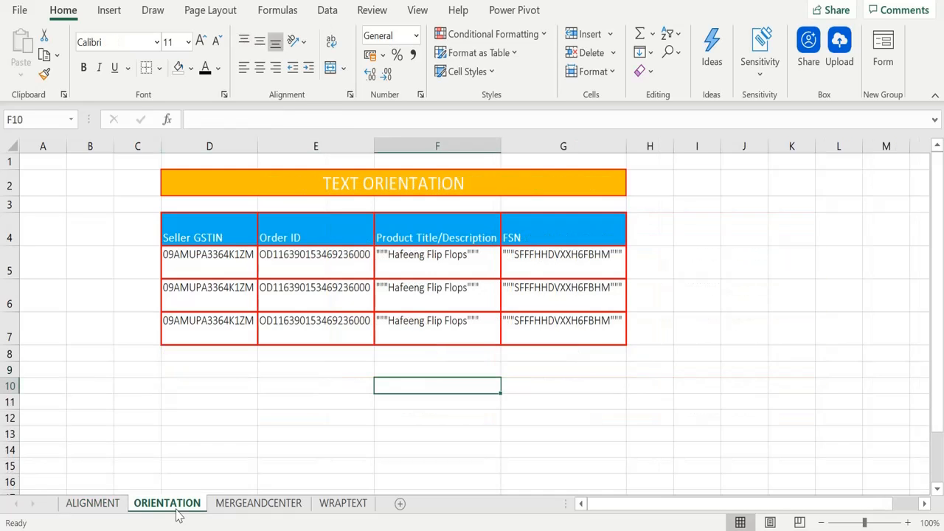
{"action": "left_click", "coordinate": [236, 504]}
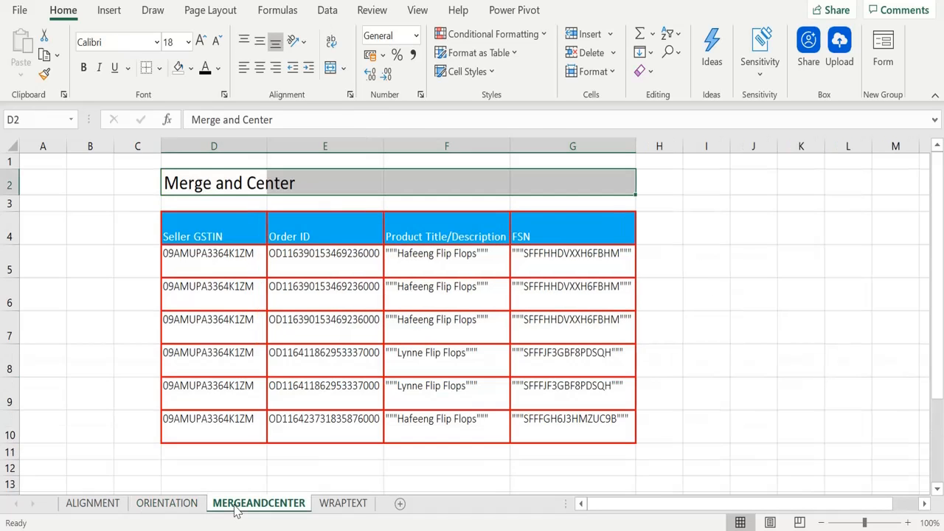
{"action": "left_click", "coordinate": [331, 505]}
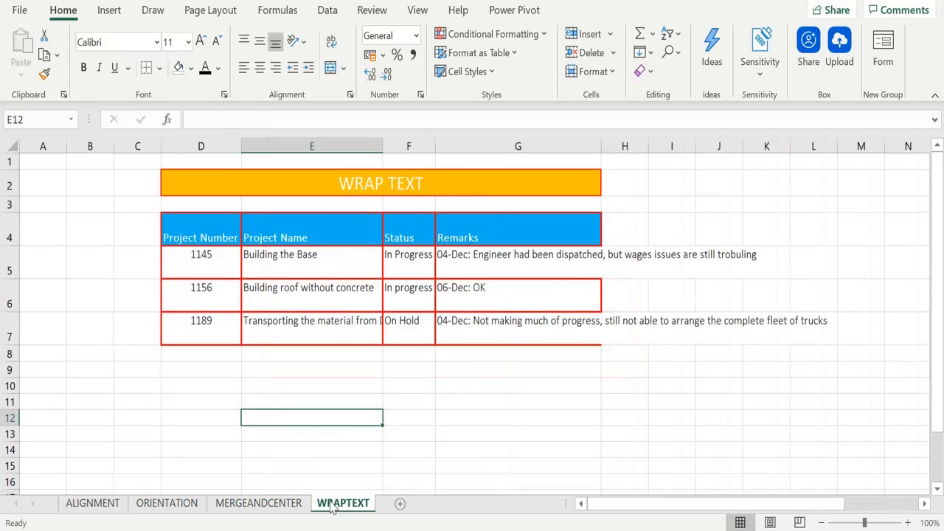
{"action": "left_click", "coordinate": [100, 508]}
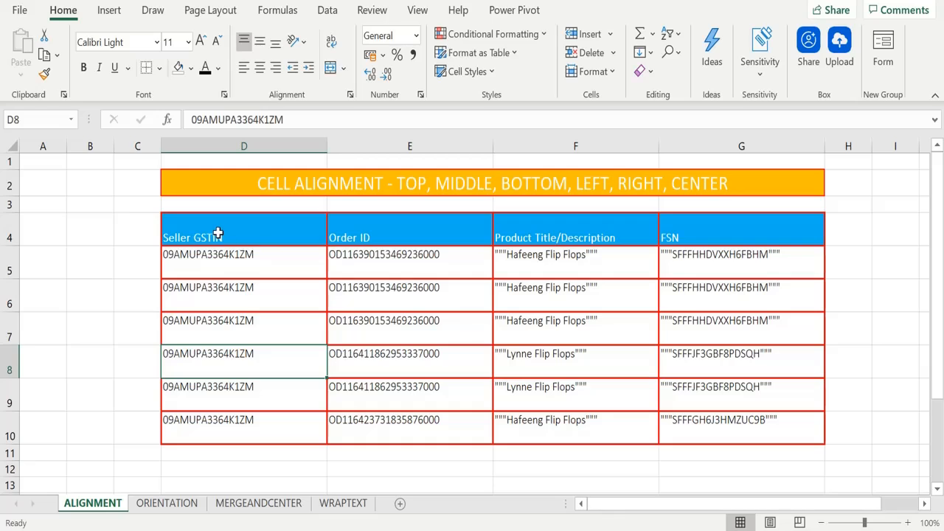
Step: Middle-align the text vertically in the whole table D4:G10 on the ALIGNMENT sheet
{"action": "left_click_drag", "start_coordinate": [218, 234], "coordinate": [651, 233]}
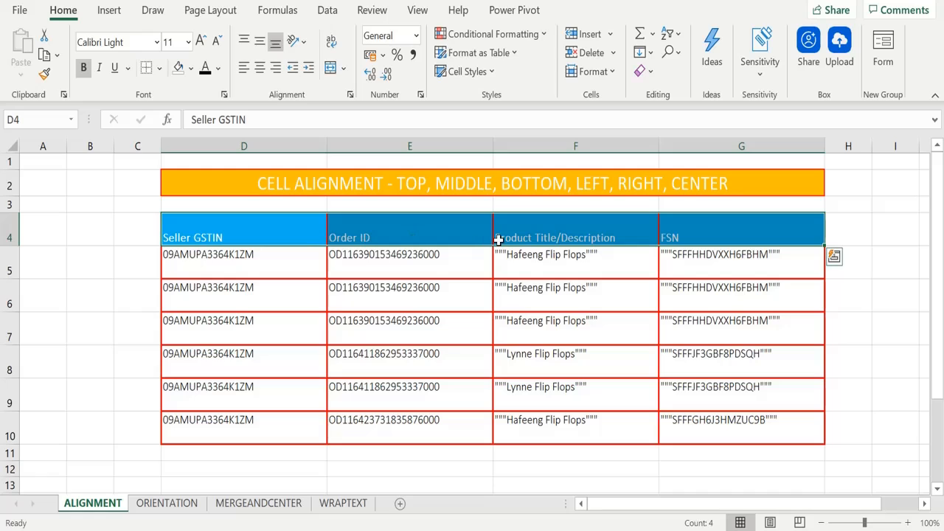
{"action": "left_click_drag", "start_coordinate": [247, 253], "coordinate": [614, 393]}
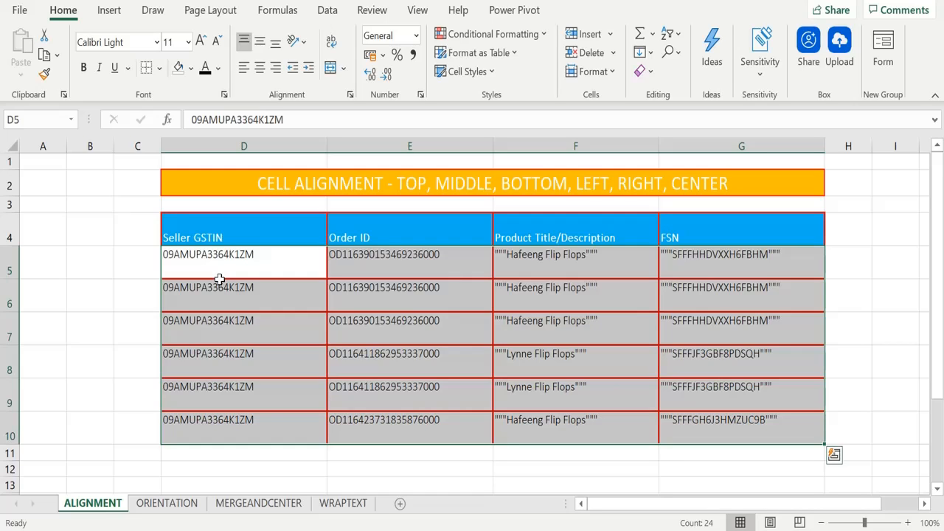
{"action": "left_click", "coordinate": [220, 226]}
{"action": "left_click_drag", "start_coordinate": [220, 226], "coordinate": [702, 421]}
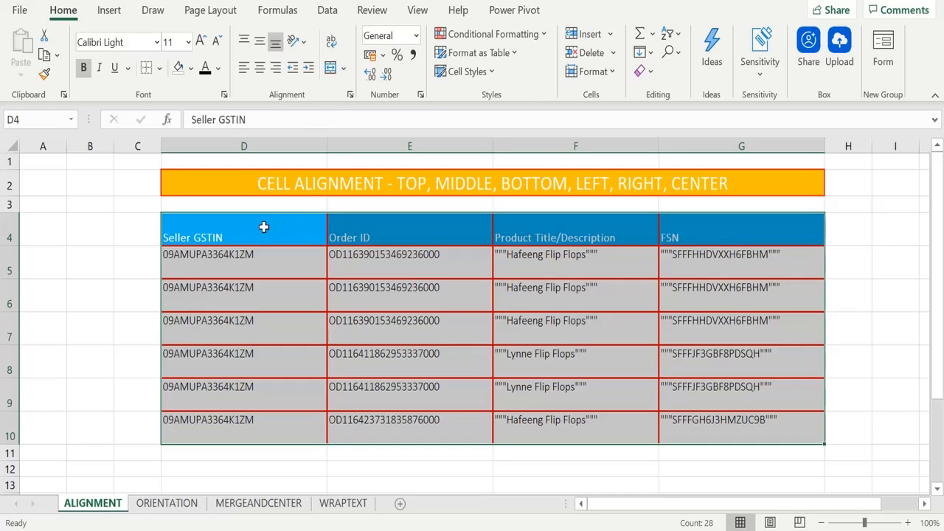
{"action": "left_click", "coordinate": [260, 44]}
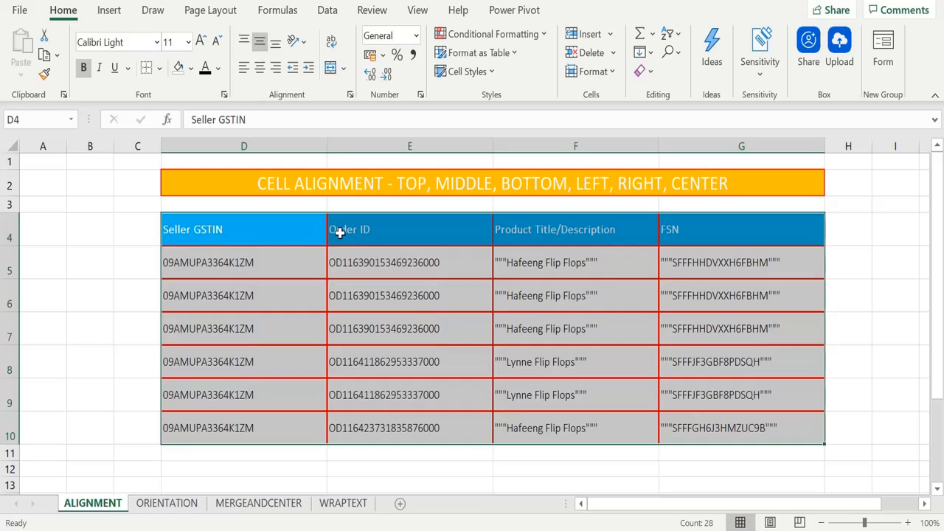
{"action": "key", "text": "Right"}
{"action": "key", "text": "Right"}
{"action": "key", "text": "Down"}
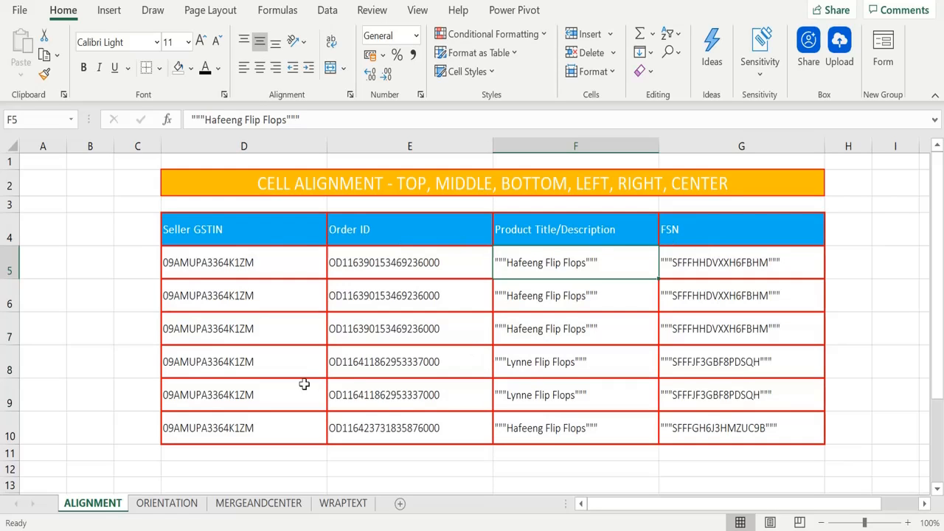
Step: Top-align the text in the table D4:G10 and center it horizontally
{"action": "left_click_drag", "start_coordinate": [214, 235], "coordinate": [723, 424]}
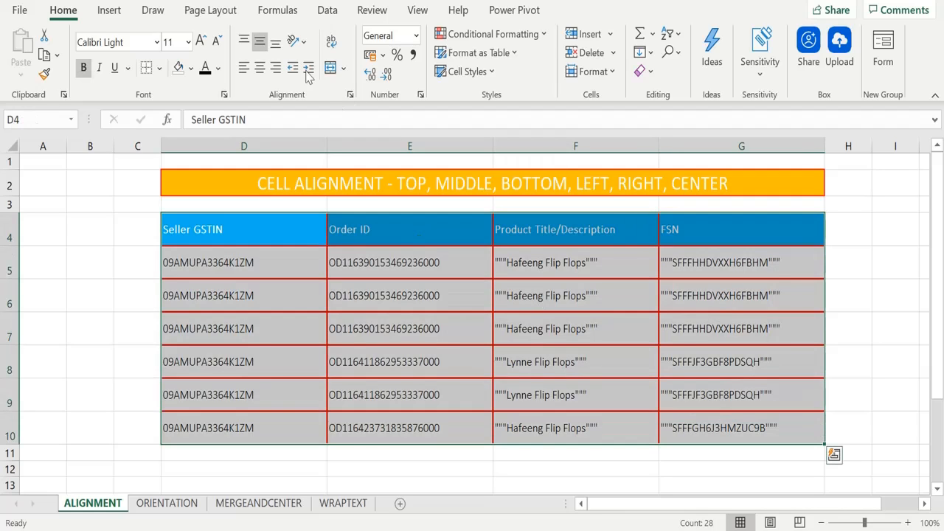
{"action": "left_click", "coordinate": [242, 42]}
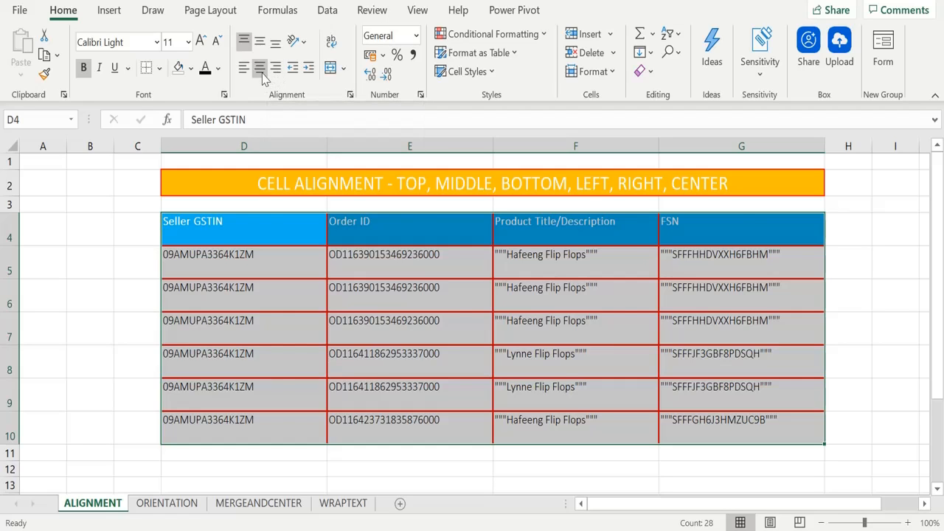
{"action": "left_click", "coordinate": [260, 68]}
{"action": "left_click", "coordinate": [258, 250]}
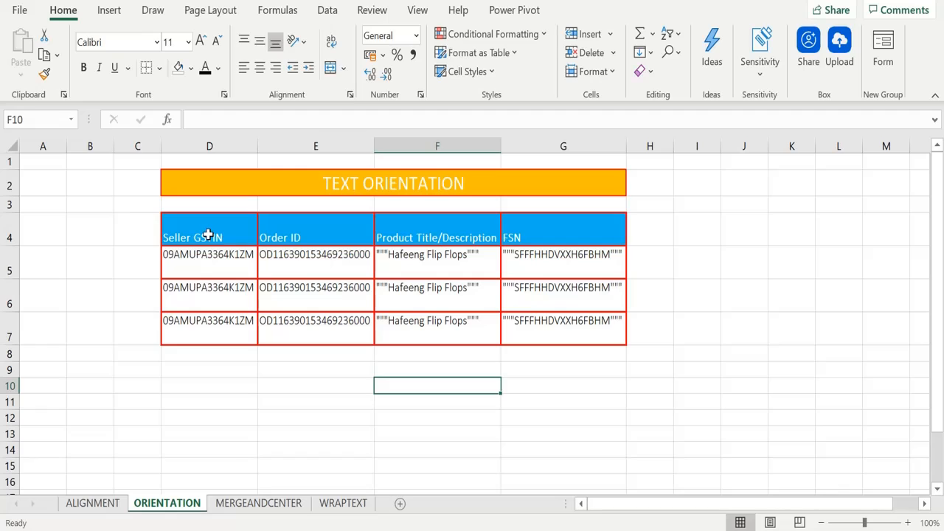
Step: Try the Angle Counterclockwise orientation on the header cells D4:G4 of the ORIENTATION sheet and undo it
{"action": "left_click_drag", "start_coordinate": [208, 236], "coordinate": [524, 237]}
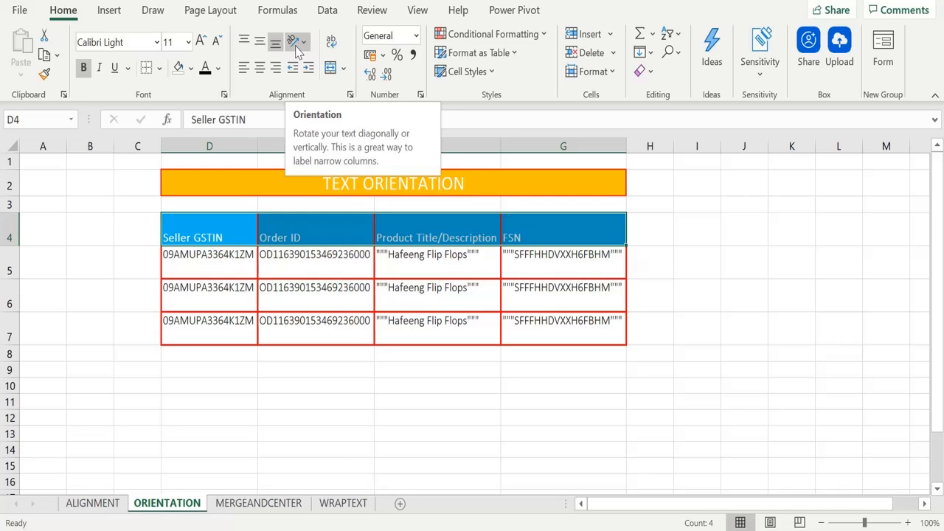
{"action": "left_click", "coordinate": [303, 42]}
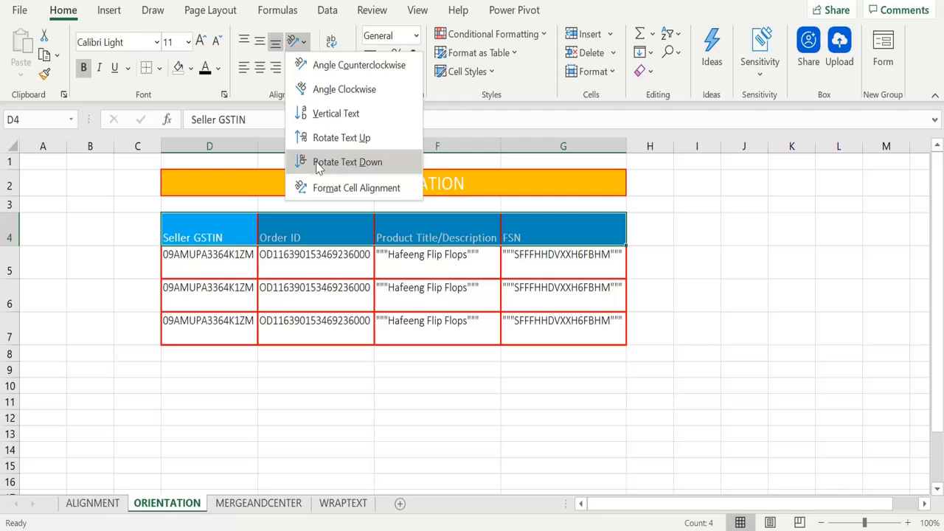
{"action": "left_click", "coordinate": [322, 68]}
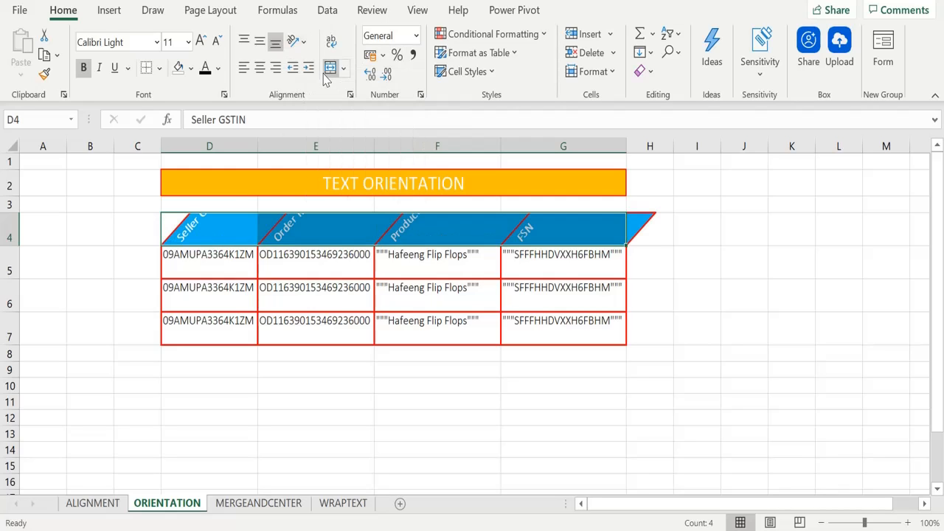
{"action": "left_click", "coordinate": [9, 237]}
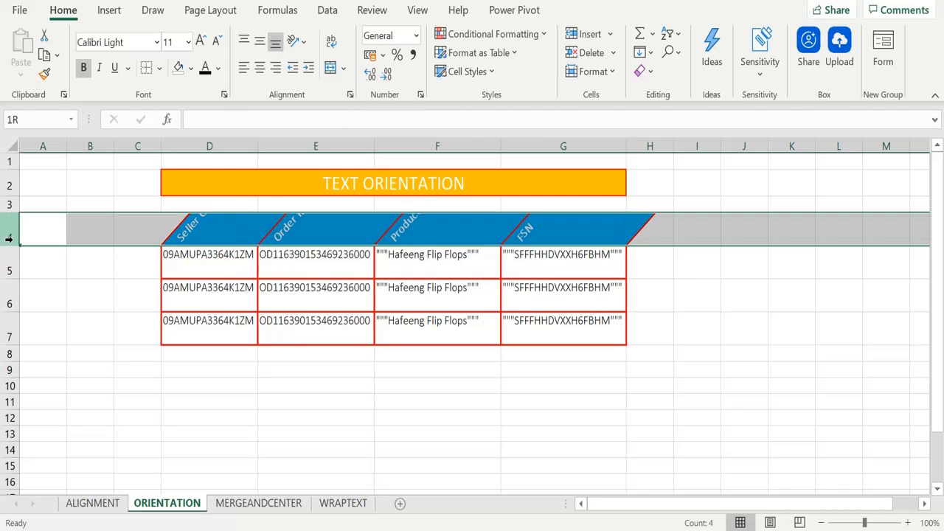
{"action": "key", "text": "ctrl+z"}
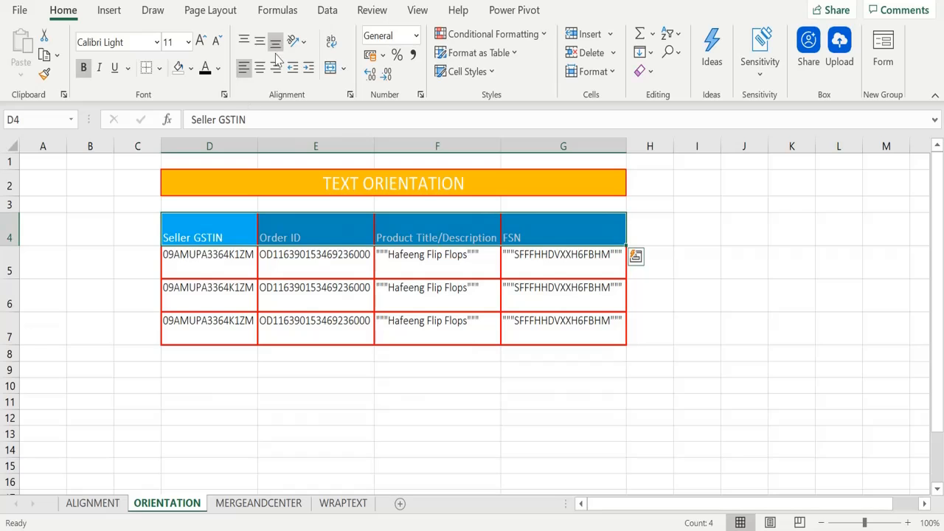
Step: Try the Angle Clockwise orientation on the header cells D4:G4 and undo it
{"action": "left_click", "coordinate": [303, 42]}
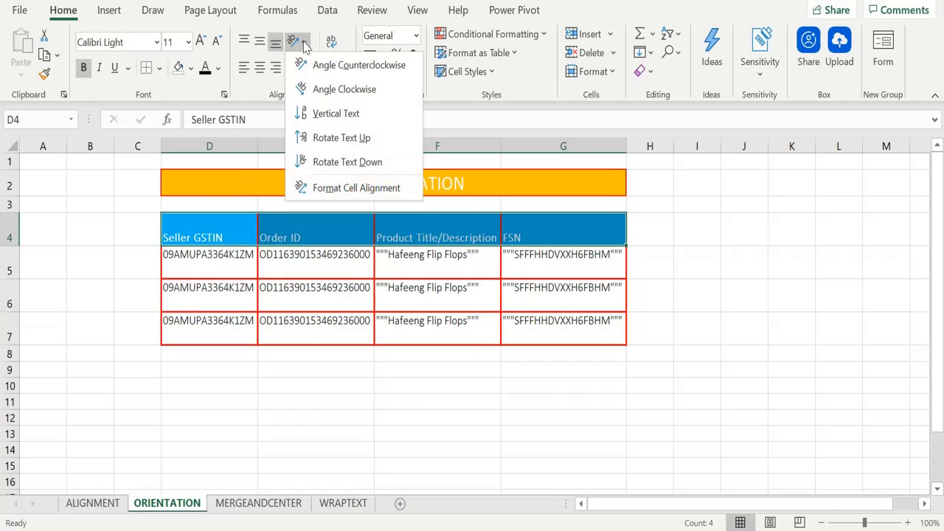
{"action": "left_click", "coordinate": [344, 90]}
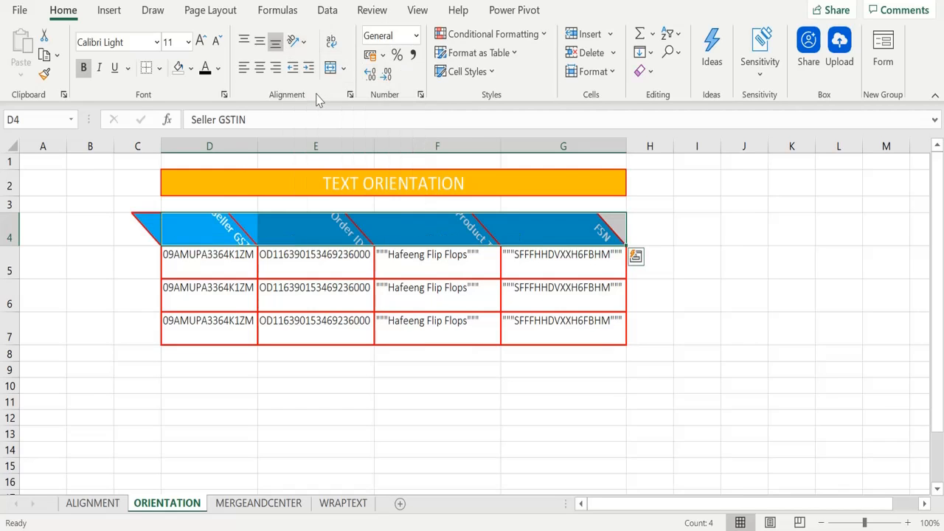
{"action": "key", "text": "ctrl+z"}
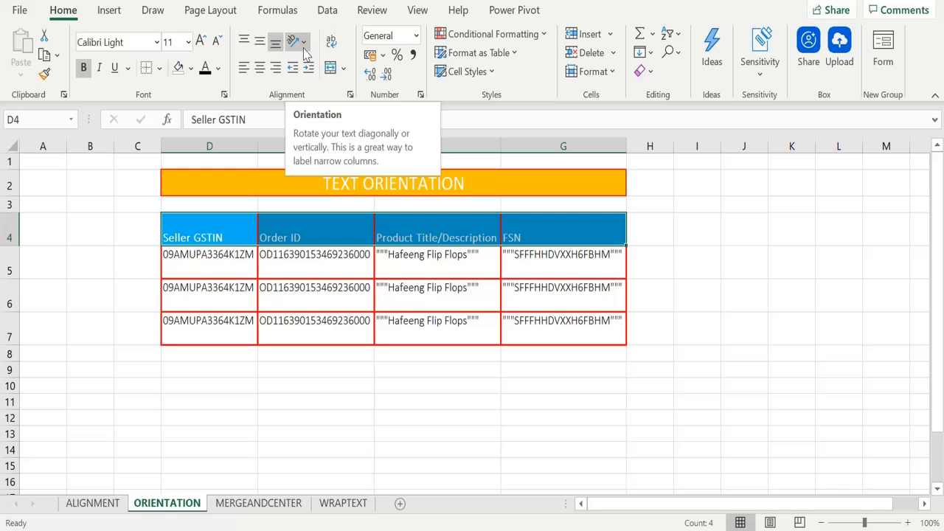
Step: Try a custom text orientation of 15 degrees on the header cells D4:G4 and undo it
{"action": "left_click", "coordinate": [352, 101]}
{"action": "left_click_drag", "start_coordinate": [625, 84], "coordinate": [274, 49]}
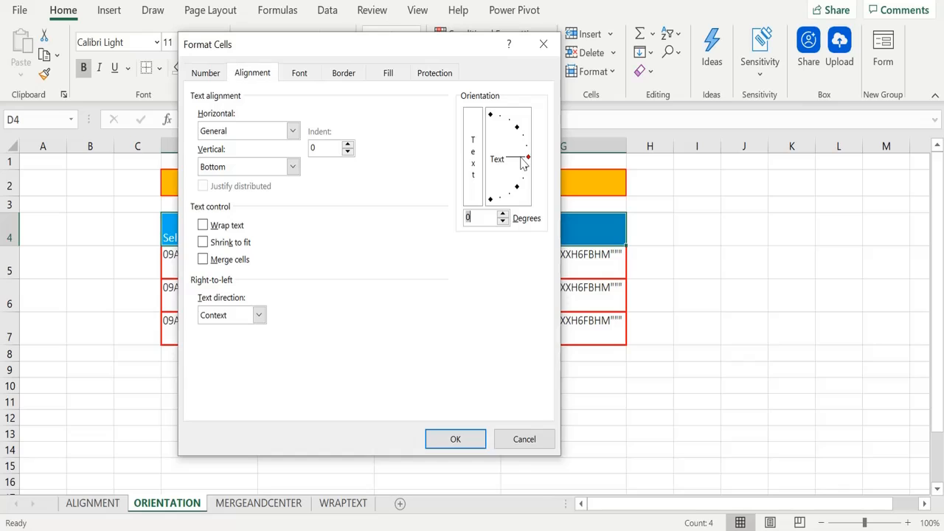
{"action": "mouse_move", "coordinate": [522, 163]}
{"action": "left_mouse_down"}
{"action": "mouse_move", "coordinate": [509, 134]}
{"action": "mouse_move", "coordinate": [520, 176]}
{"action": "mouse_move", "coordinate": [519, 153]}
{"action": "left_mouse_up"}
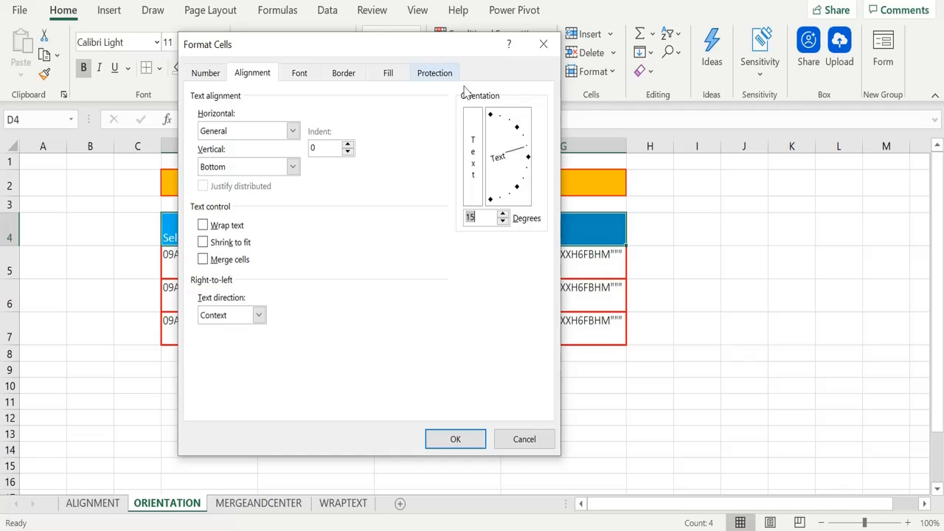
{"action": "left_click_drag", "start_coordinate": [434, 51], "coordinate": [822, 62]}
{"action": "key", "text": "Return"}
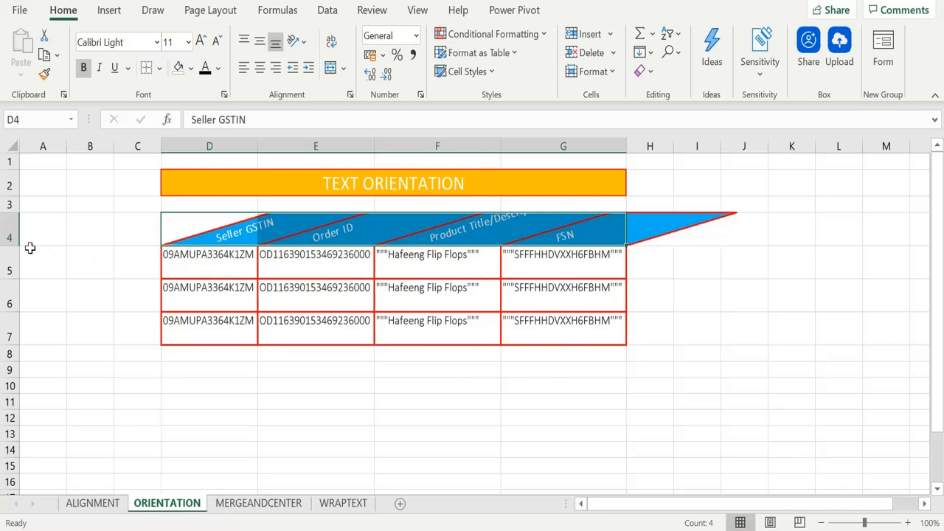
{"action": "key", "text": "ctrl+z"}
Step: Try a custom text orientation of 30 degrees on the header cells D4:G4
{"action": "key", "text": "ctrl+1"}
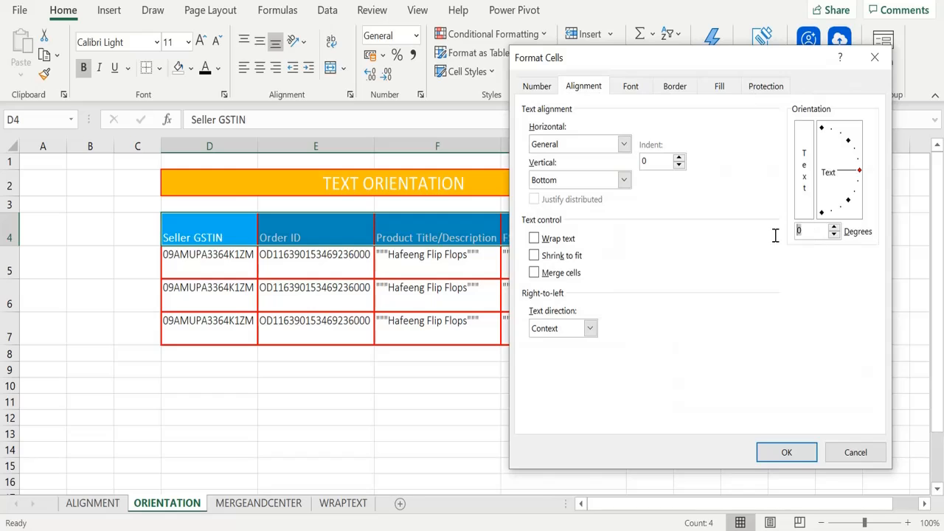
{"action": "type", "text": "30"}
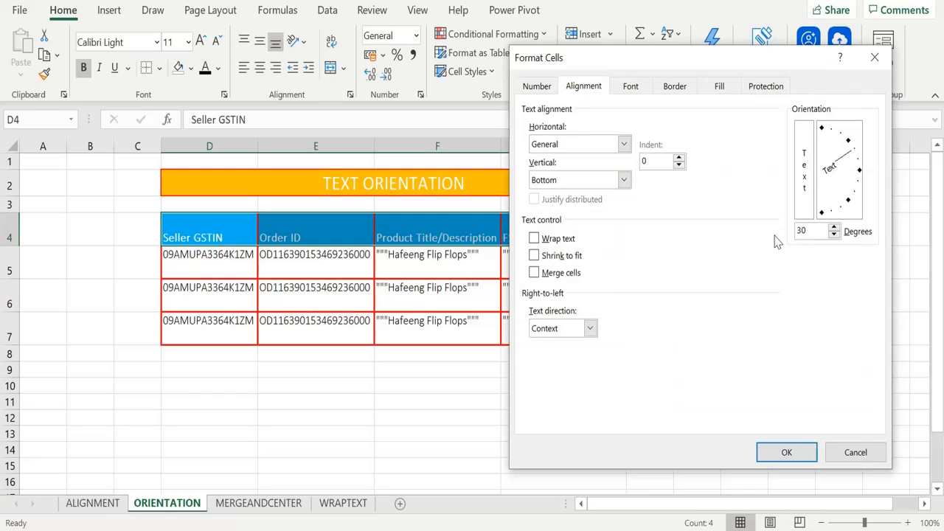
{"action": "left_click", "coordinate": [796, 455]}
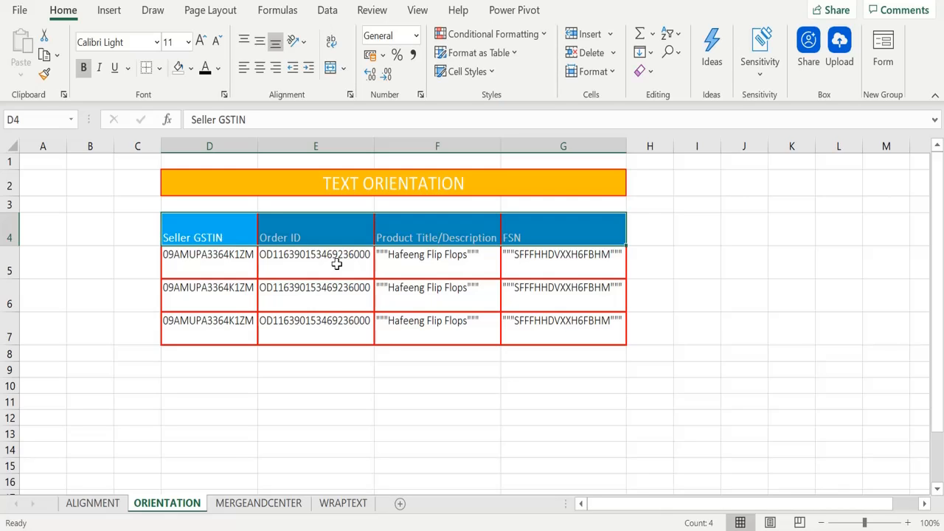
Step: Compare the title in D2 of the MERGEANDCENTER sheet with the titles on the ORIENTATION and ALIGNMENT sheets
{"action": "left_click", "coordinate": [240, 506]}
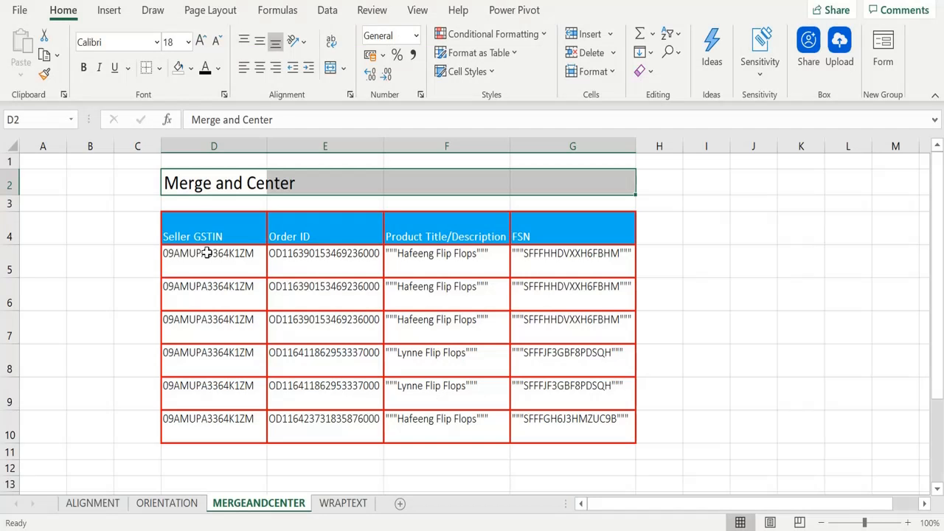
{"action": "left_click", "coordinate": [208, 253]}
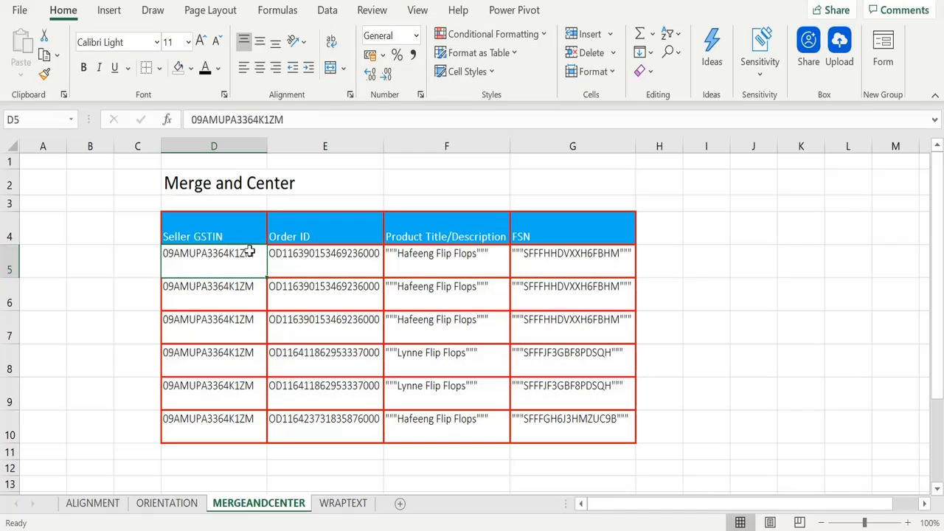
{"action": "left_click", "coordinate": [177, 181]}
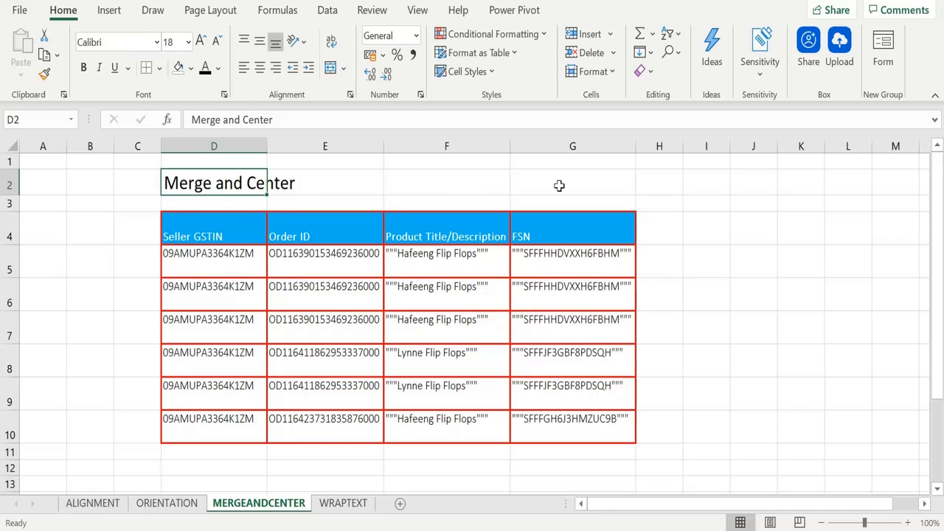
{"action": "left_click", "coordinate": [177, 504]}
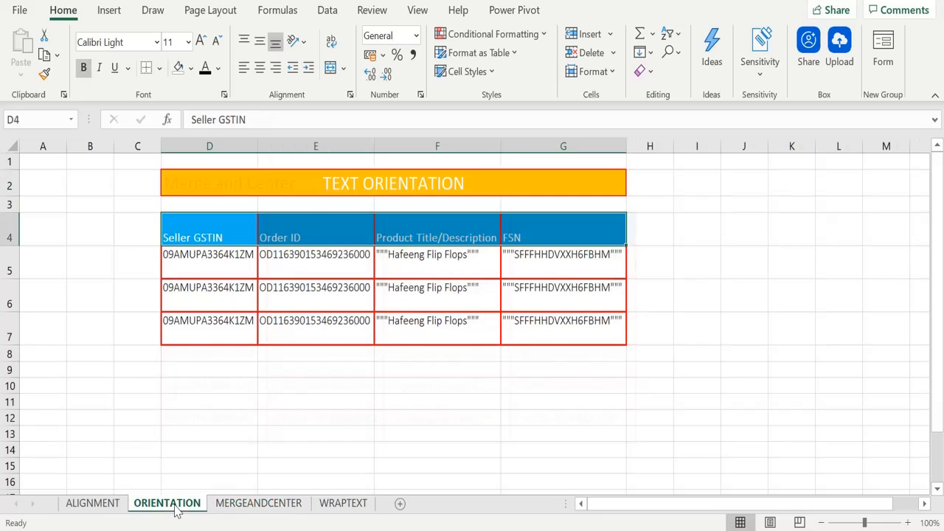
{"action": "left_click", "coordinate": [93, 503]}
{"action": "left_click", "coordinate": [250, 504]}
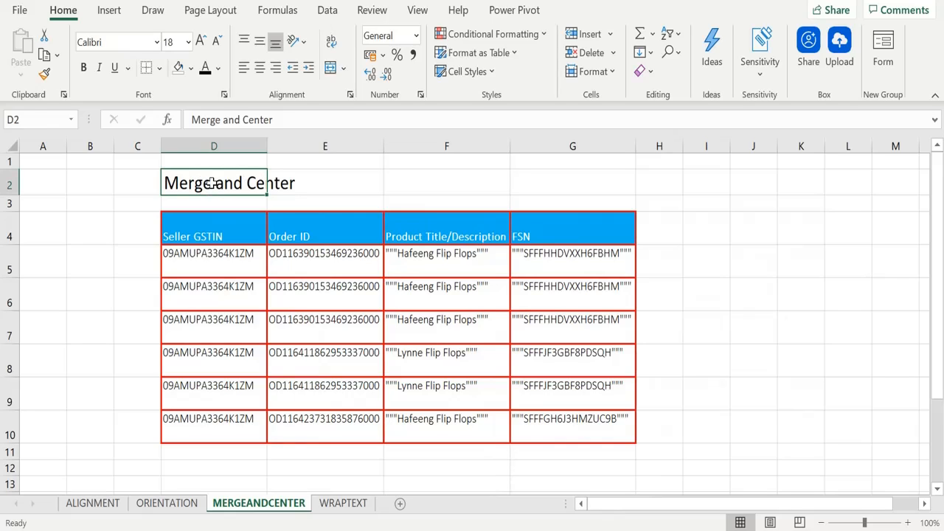
Step: Merge and center the title across D2:G2 on the MERGEANDCENTER sheet and fill it with standard orange
{"action": "left_click_drag", "start_coordinate": [212, 184], "coordinate": [567, 188]}
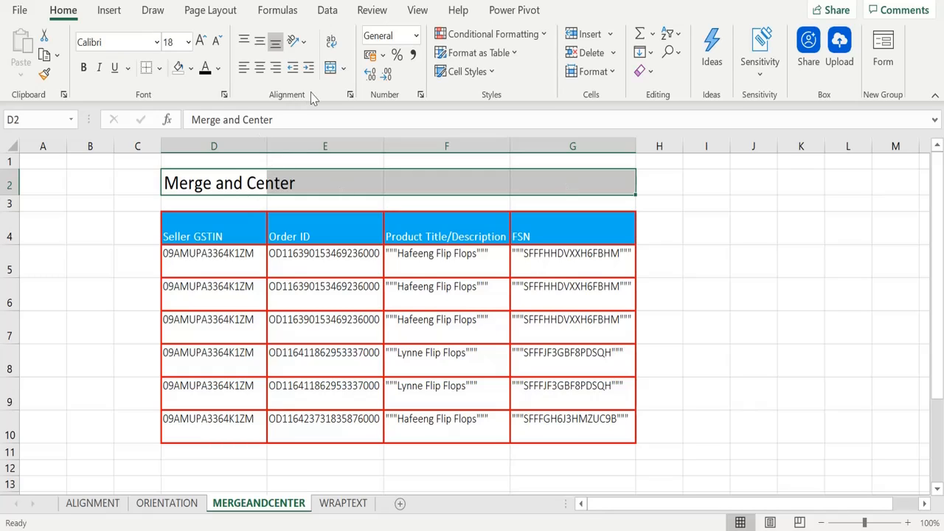
{"action": "left_click", "coordinate": [331, 68]}
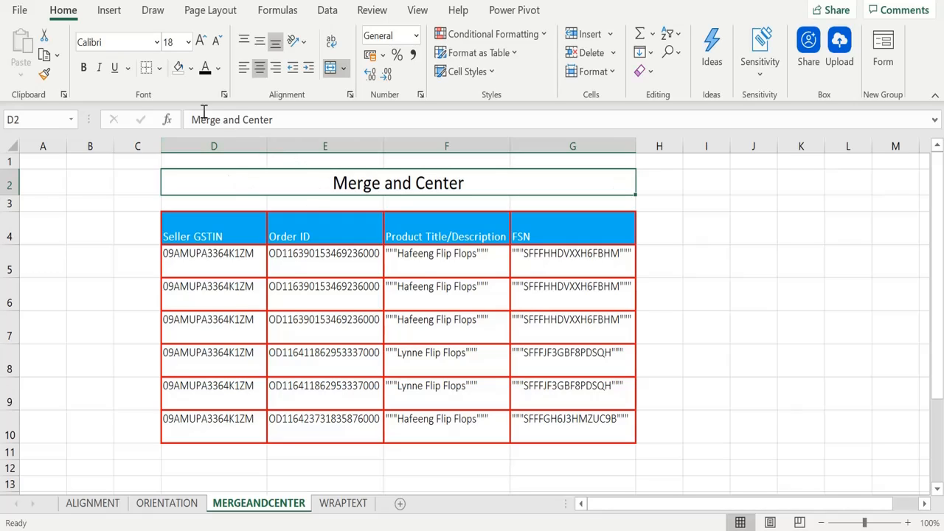
{"action": "left_click", "coordinate": [191, 67]}
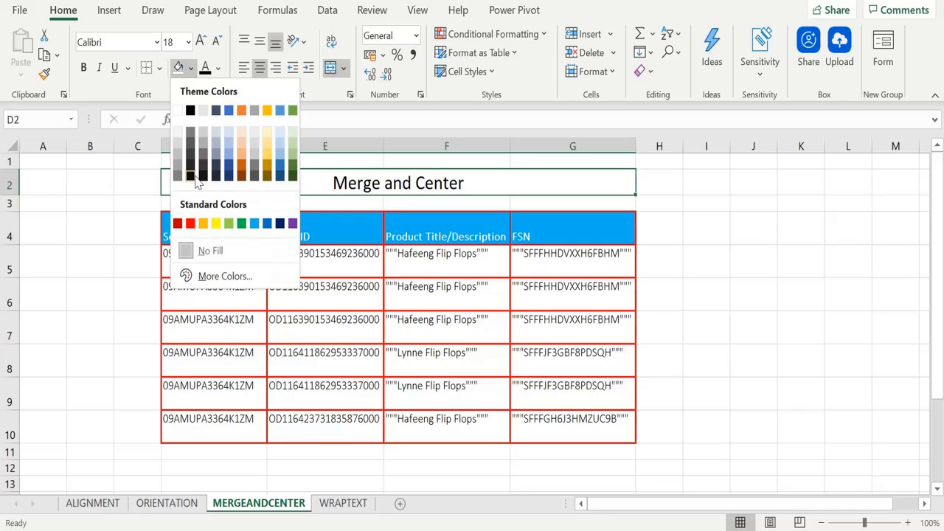
{"action": "left_click", "coordinate": [202, 223]}
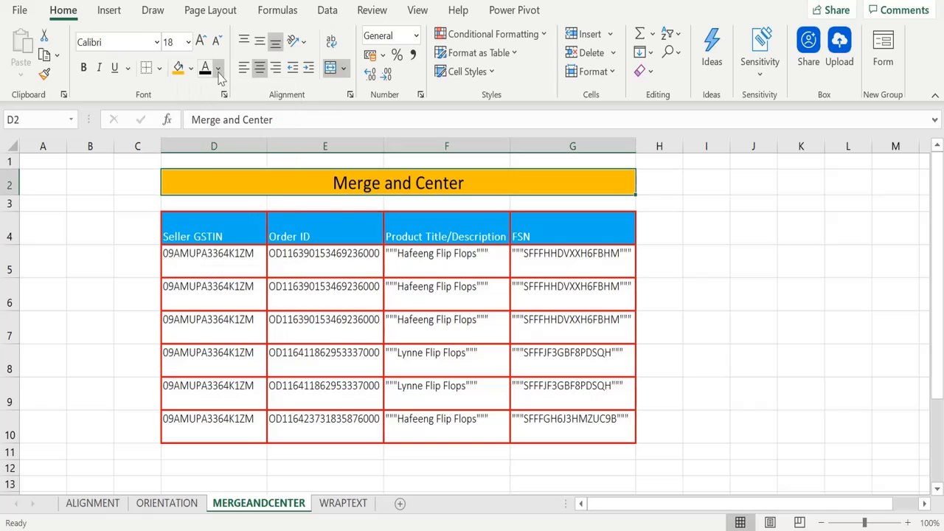
Step: Set the font colour of the merged title in D2:G2 to white
{"action": "left_click", "coordinate": [218, 68]}
{"action": "left_click", "coordinate": [206, 137]}
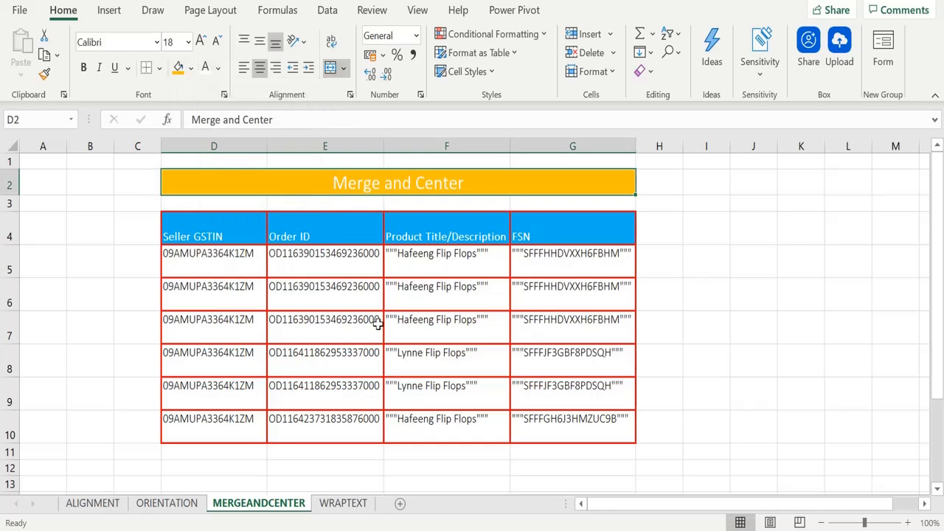
{"action": "left_click", "coordinate": [391, 352]}
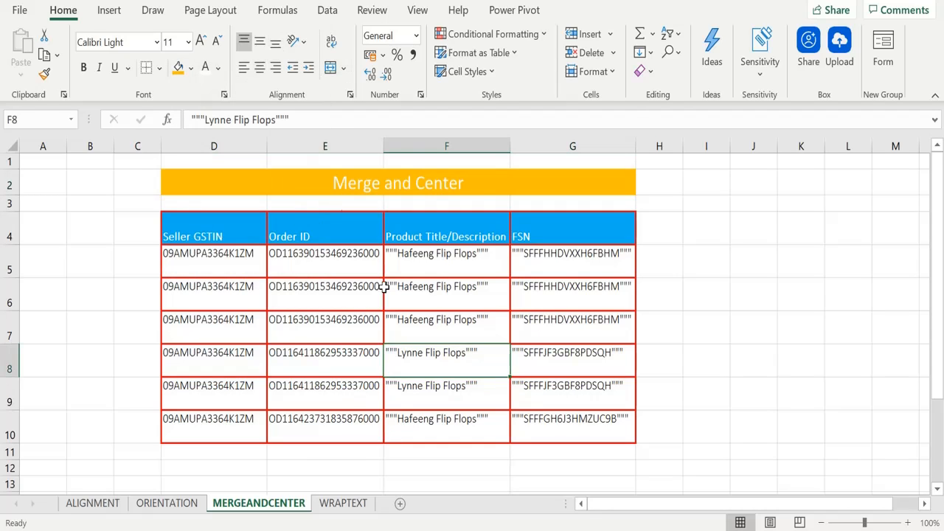
Step: Undo the white font, the orange fill and the merge and center on the title in D2
{"action": "left_click", "coordinate": [237, 186]}
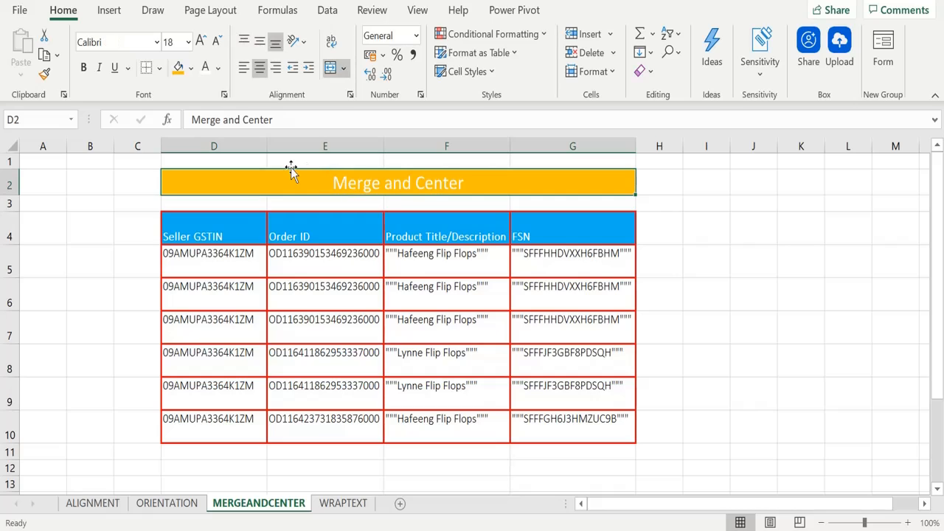
{"action": "key", "text": "ctrl+z"}
{"action": "key", "text": "ctrl+z"}
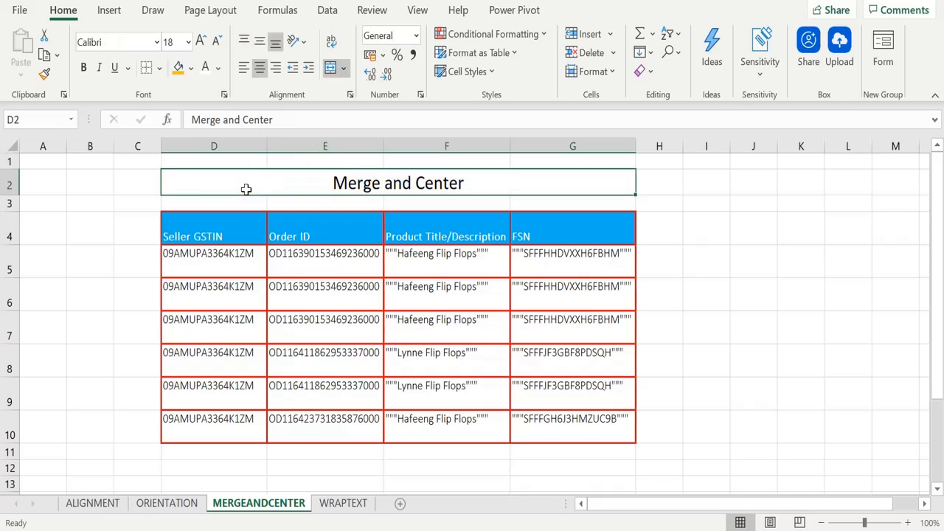
{"action": "key", "text": "ctrl+z"}
{"action": "left_click", "coordinate": [315, 190]}
{"action": "left_click", "coordinate": [237, 188]}
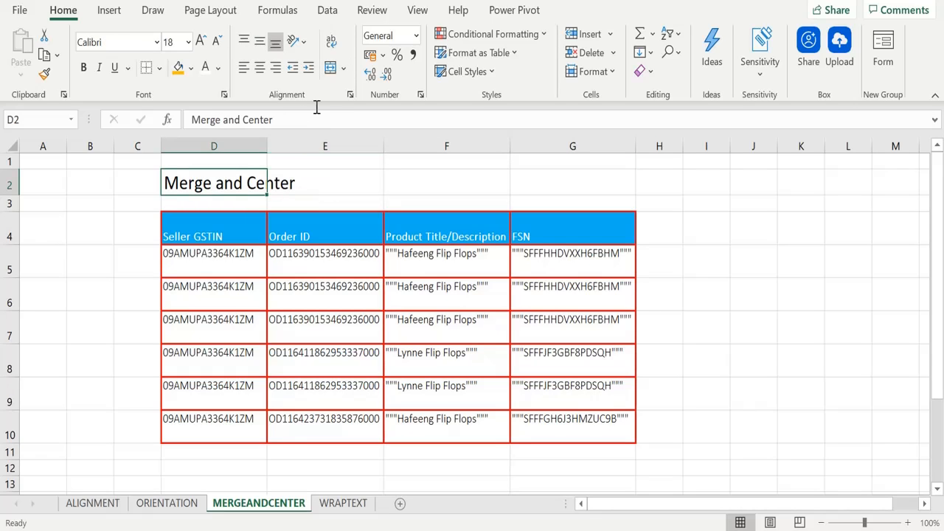
Step: Try merging the title cells D2:G2 with the Merge Cells option and unmerge them again
{"action": "left_click", "coordinate": [344, 67]}
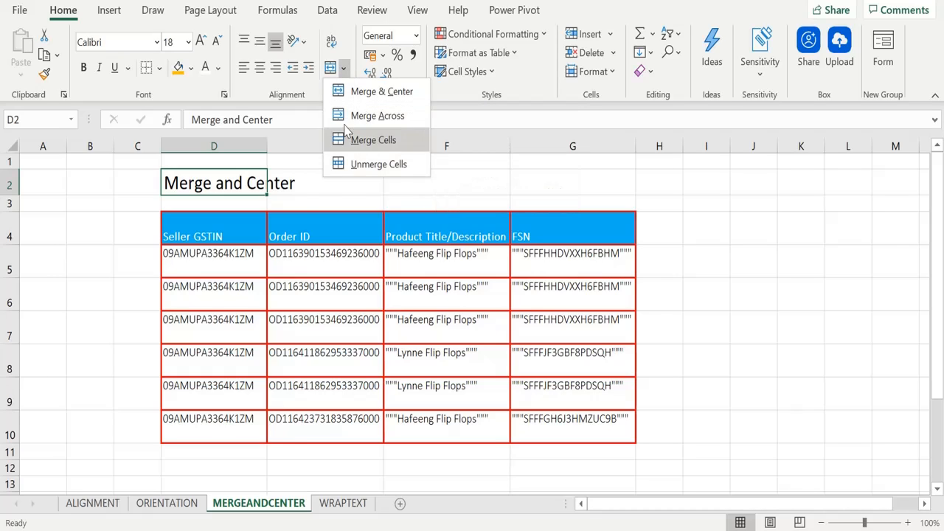
{"action": "left_click", "coordinate": [304, 199]}
{"action": "left_click_drag", "start_coordinate": [225, 180], "coordinate": [590, 181]}
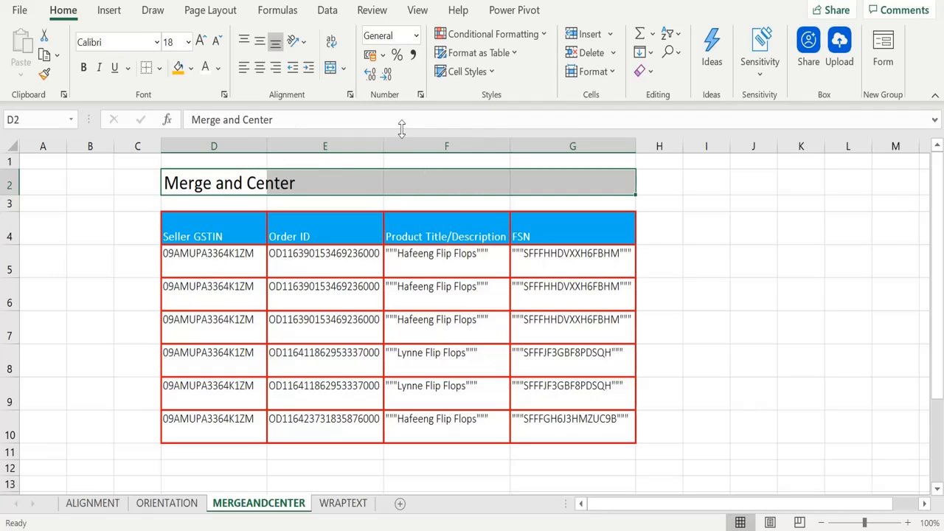
{"action": "left_click", "coordinate": [344, 69]}
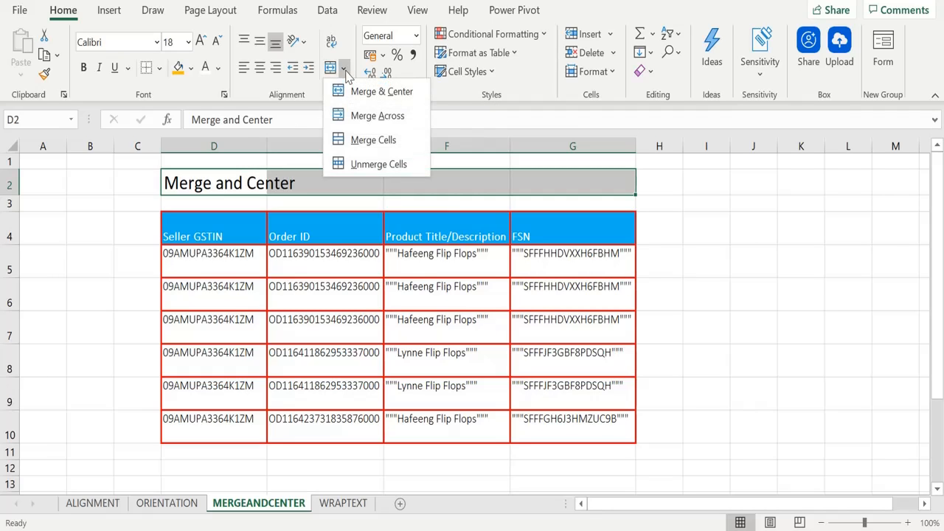
{"action": "left_click", "coordinate": [372, 141]}
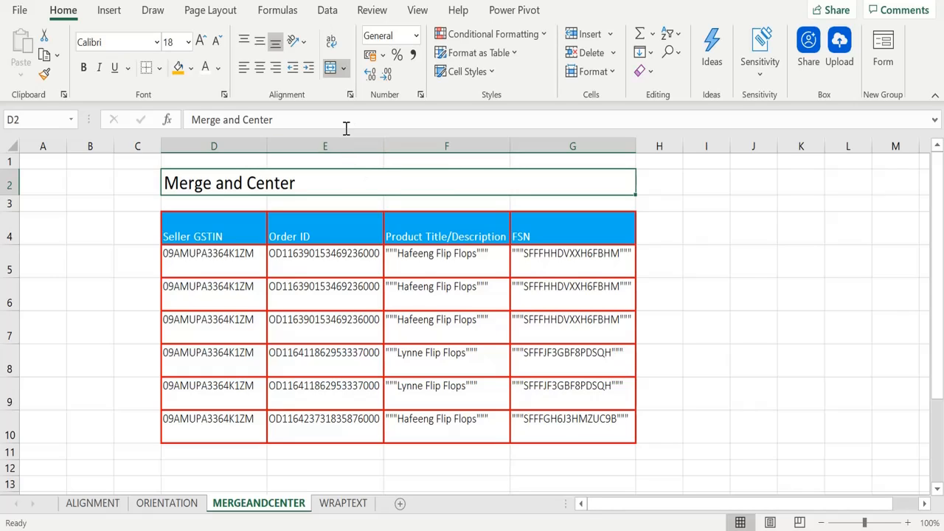
{"action": "left_click", "coordinate": [330, 67]}
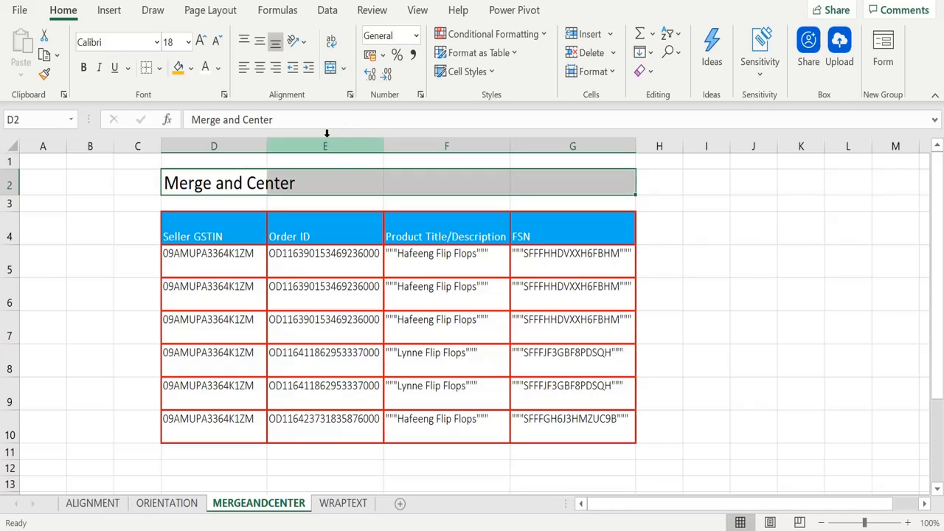
Step: Merge the title cells D2:G2 with the Merge cells text control in Format Cells and reapply the Merge Cells option
{"action": "left_click", "coordinate": [349, 94]}
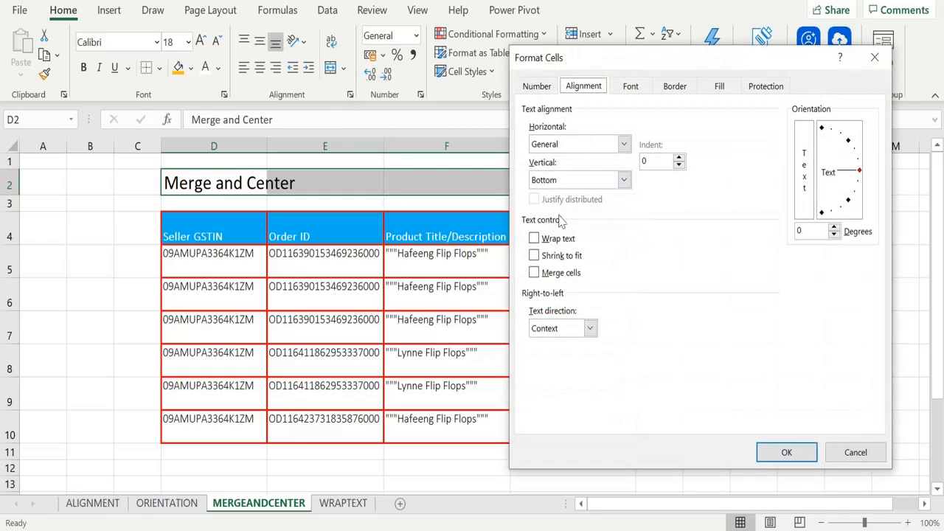
{"action": "left_click", "coordinate": [535, 273]}
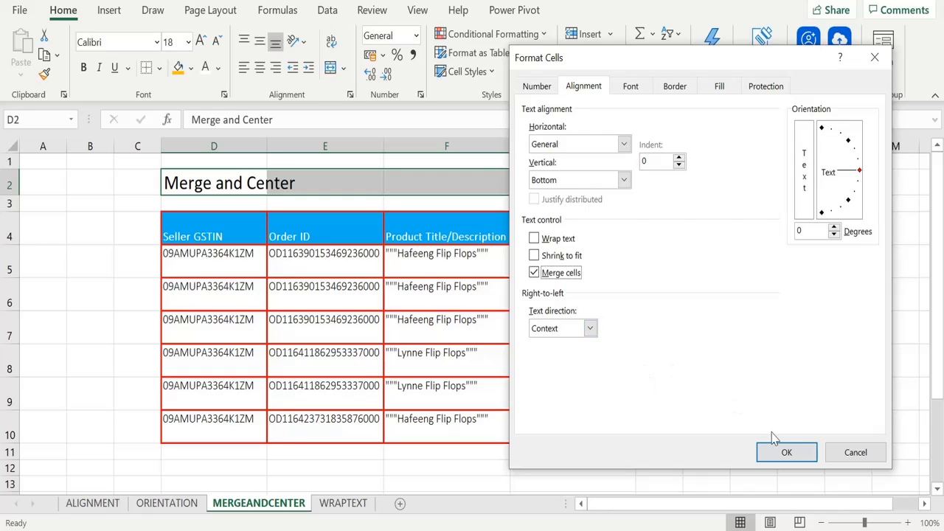
{"action": "left_click", "coordinate": [783, 451]}
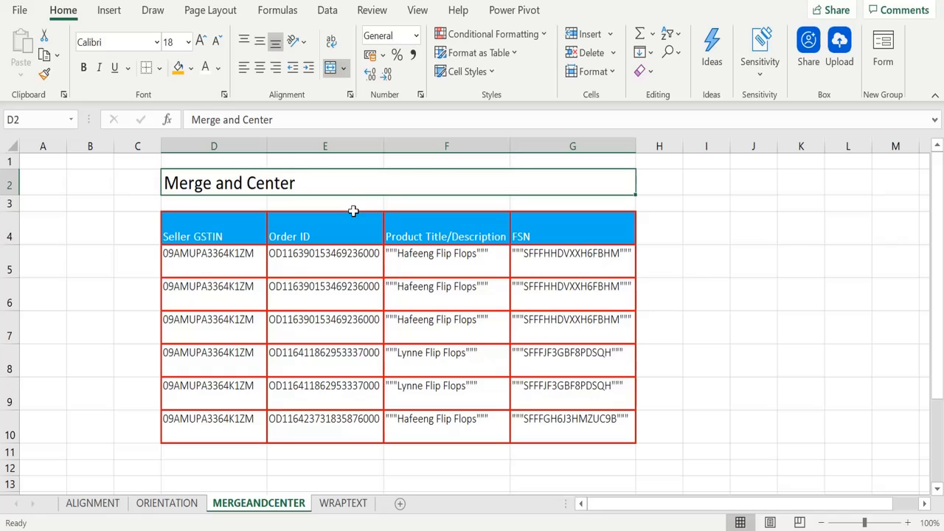
{"action": "left_click", "coordinate": [344, 68]}
{"action": "left_click", "coordinate": [359, 140]}
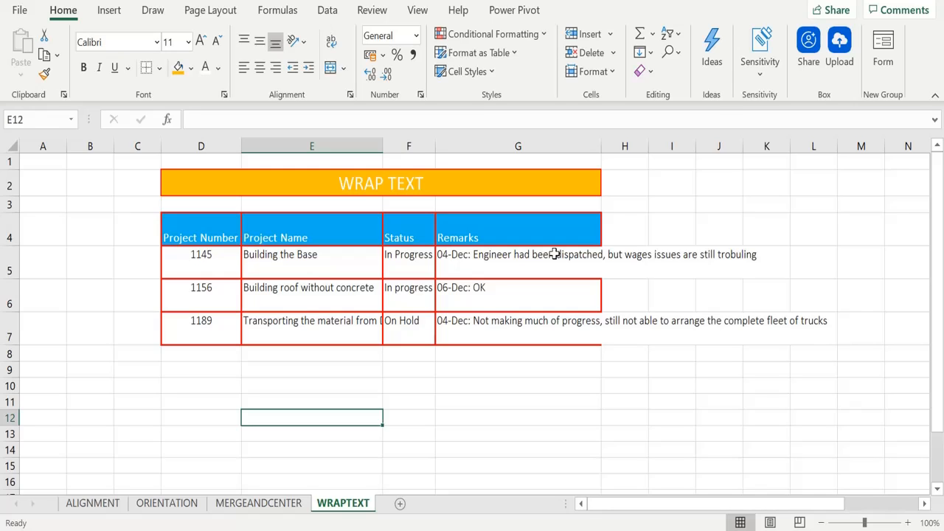
Step: Wrap the text in the Remarks column G on the WRAPTEXT sheet and check the remark cells
{"action": "left_click", "coordinate": [475, 145]}
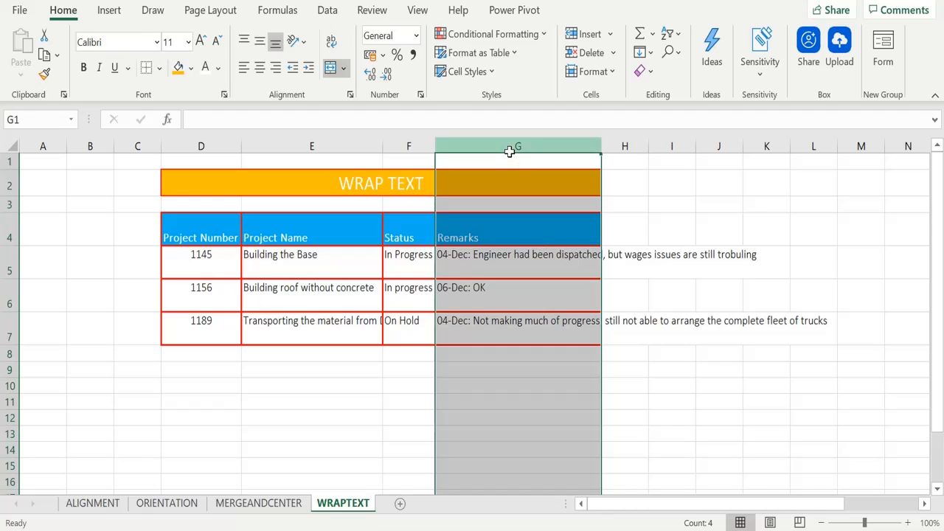
{"action": "left_click", "coordinate": [331, 44]}
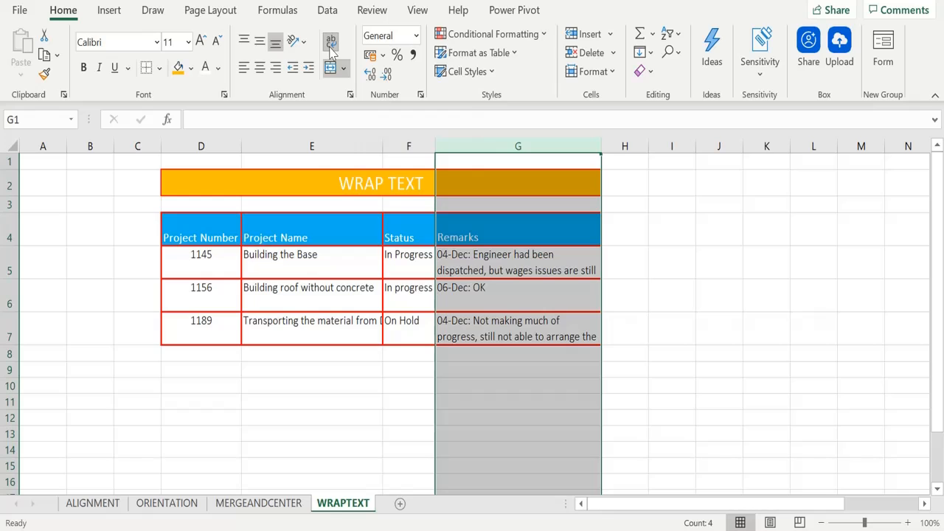
{"action": "left_click", "coordinate": [475, 260]}
{"action": "left_click", "coordinate": [499, 307]}
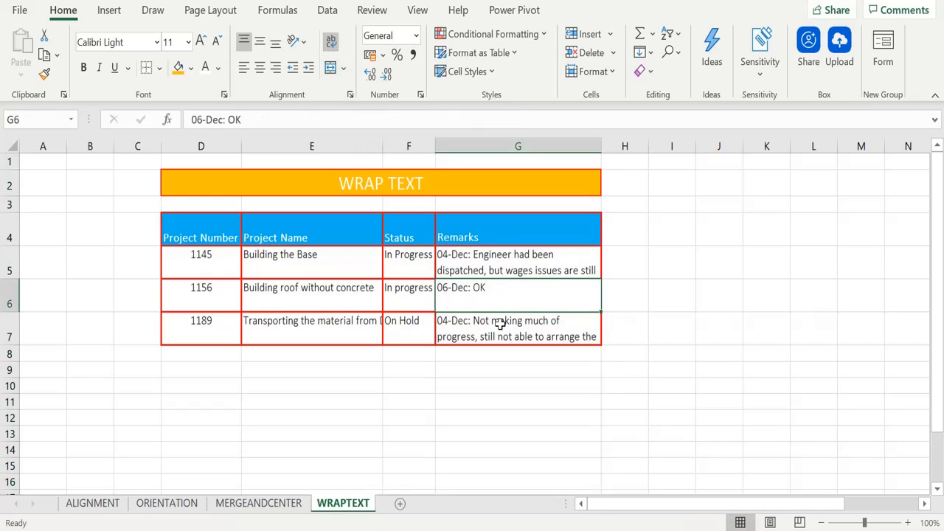
{"action": "left_click", "coordinate": [500, 331]}
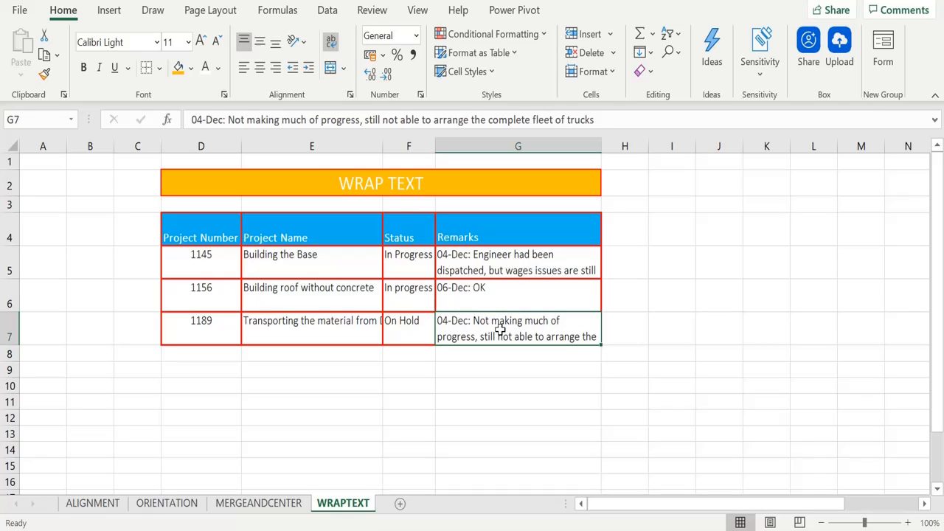
Step: Wrap the text in the Project Name column E
{"action": "left_click", "coordinate": [315, 333]}
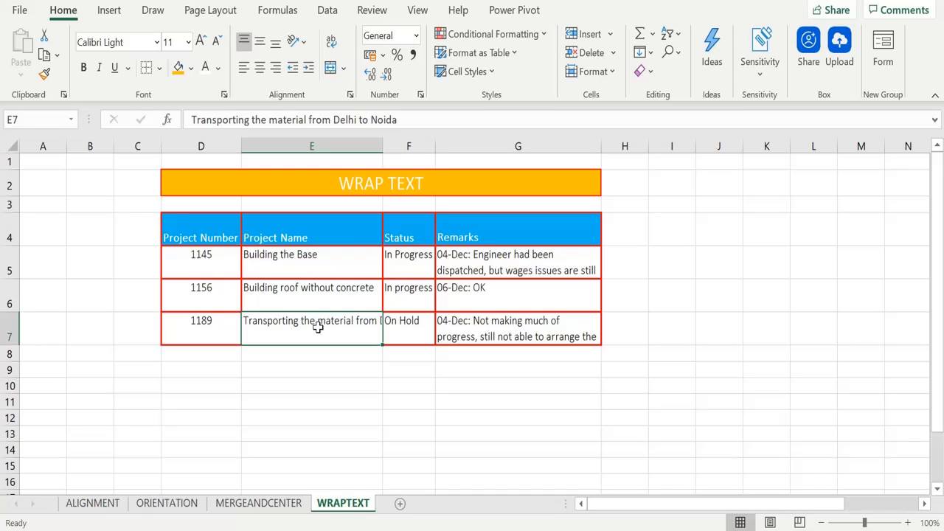
{"action": "left_click", "coordinate": [312, 147]}
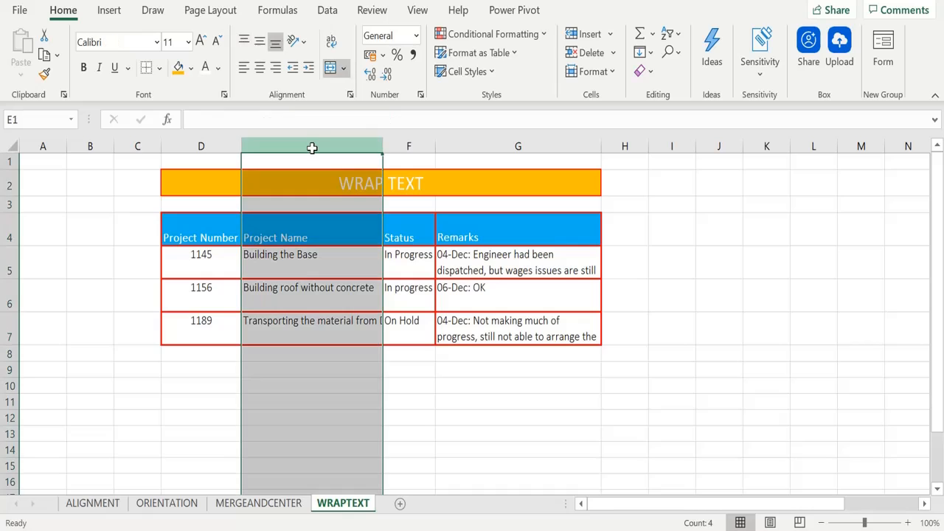
{"action": "left_click", "coordinate": [325, 47]}
{"action": "left_click", "coordinate": [316, 268]}
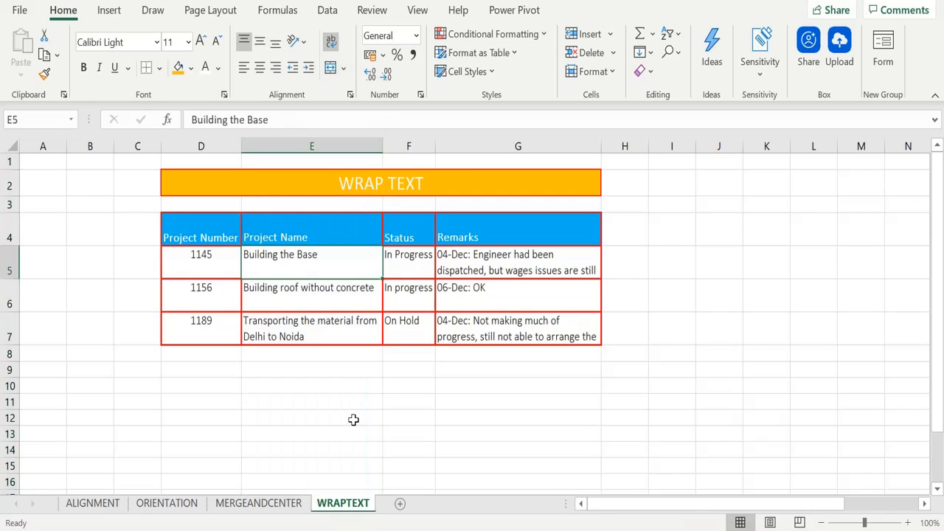
Step: Undo the text wrapping on columns E and G
{"action": "key", "text": "ctrl+z"}
{"action": "key", "text": "ctrl+z"}
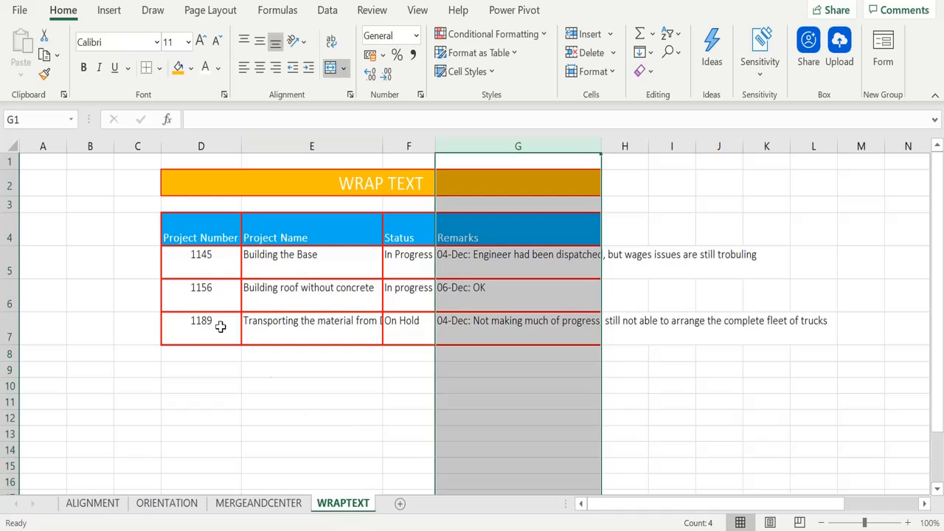
{"action": "left_click", "coordinate": [209, 272]}
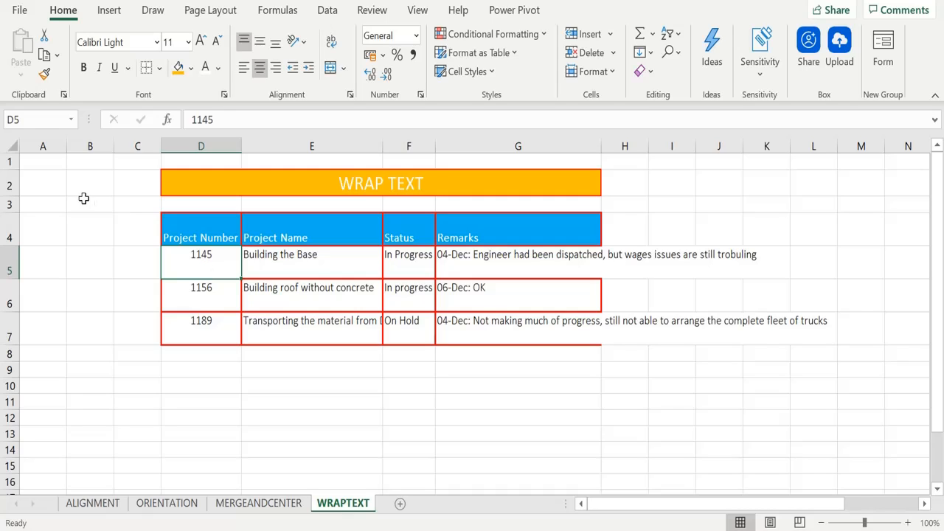
Step: Try wrapping the text on the entire WRAPTEXT sheet and undo it
{"action": "left_click", "coordinate": [12, 145]}
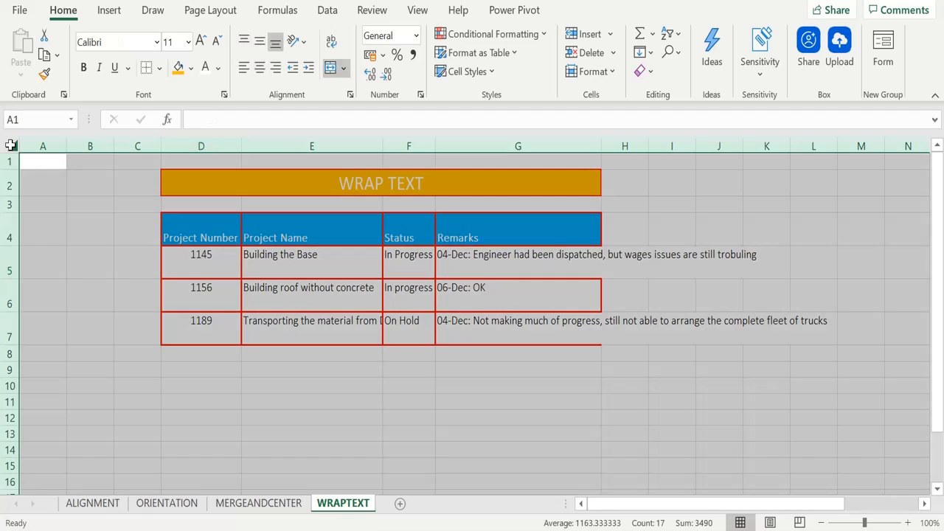
{"action": "left_click", "coordinate": [332, 46]}
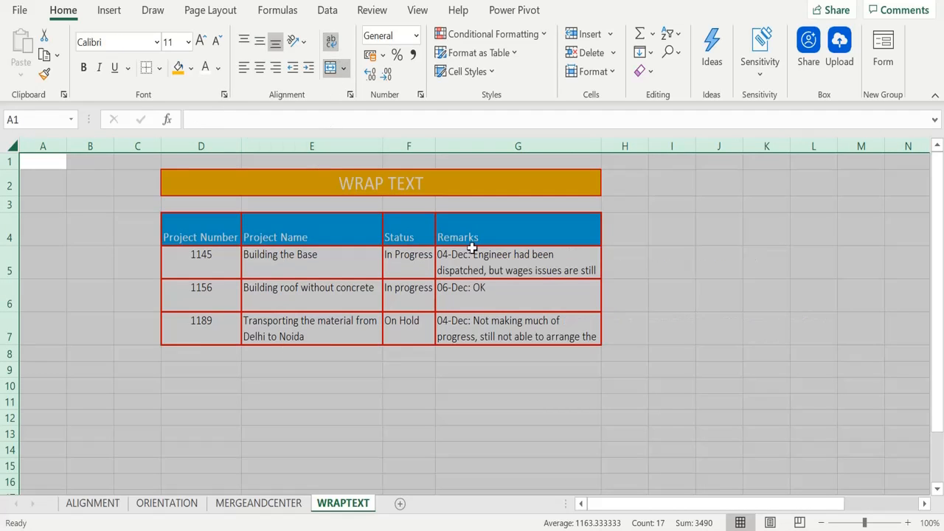
{"action": "left_click", "coordinate": [77, 190]}
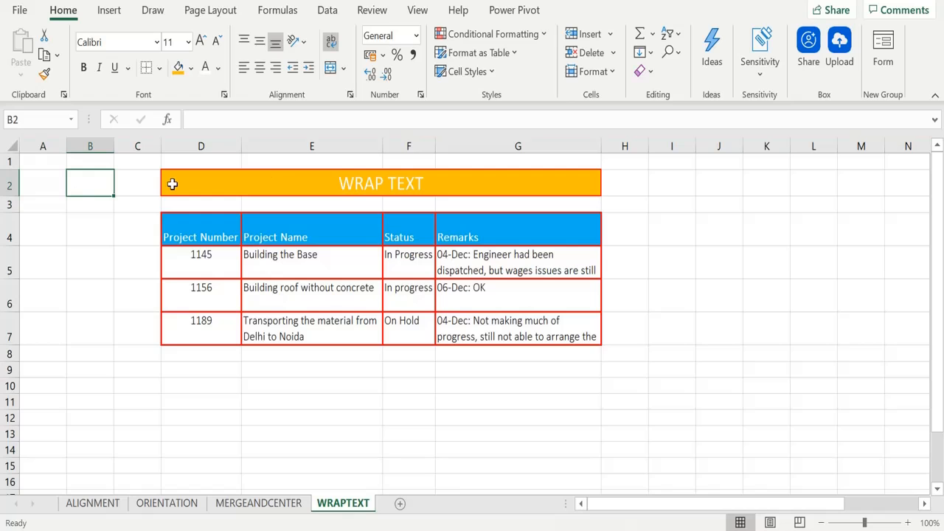
{"action": "key", "text": "ctrl+z"}
Step: Try the Wrap text control in the Format Cells alignment settings on cell E3
{"action": "left_click", "coordinate": [244, 212]}
{"action": "key", "text": "ctrl+1"}
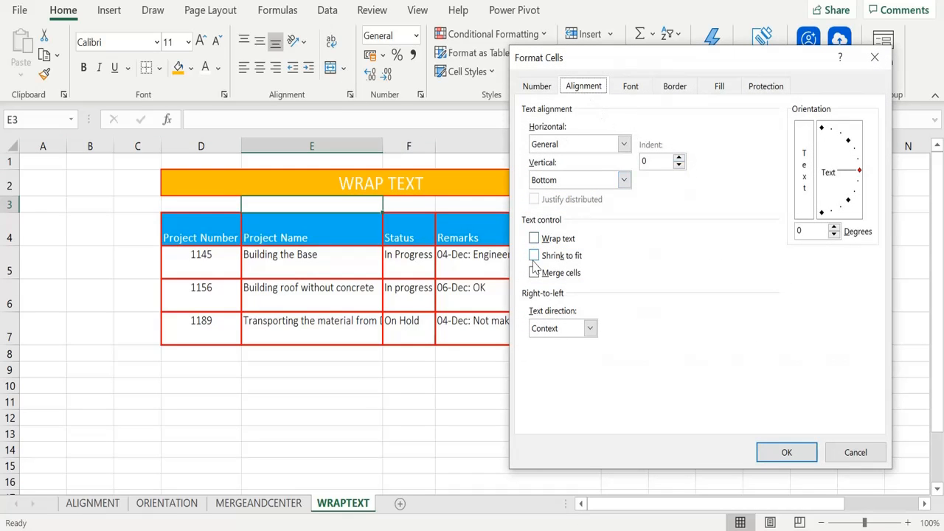
{"action": "left_click", "coordinate": [535, 240]}
{"action": "key", "text": "Return"}
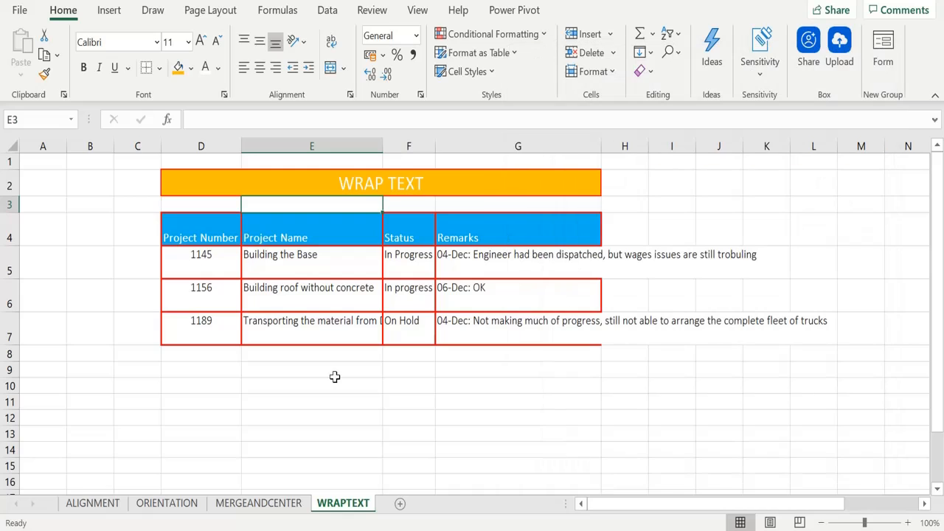